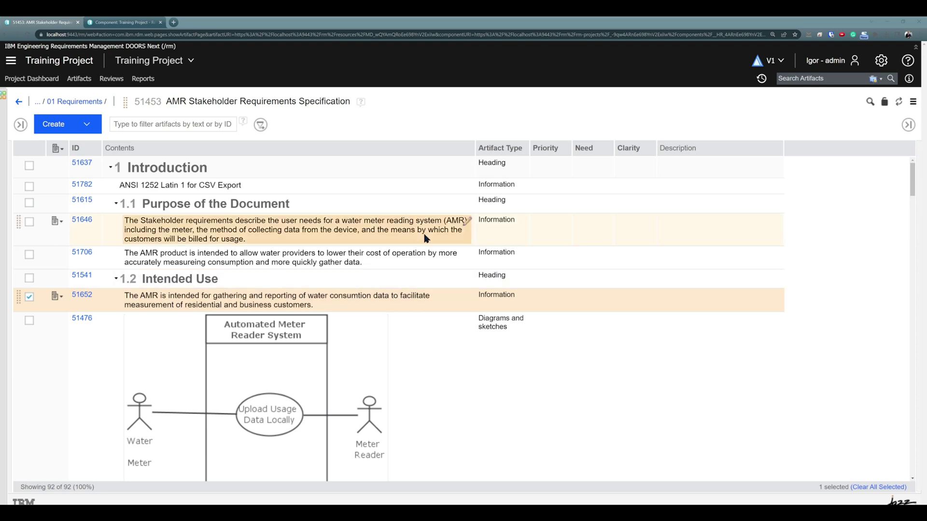
# Step: Scroll through the AMR Stakeholder Requirements Specification module's requirements to review them
pyautogui.scroll(-6, 398, 164)
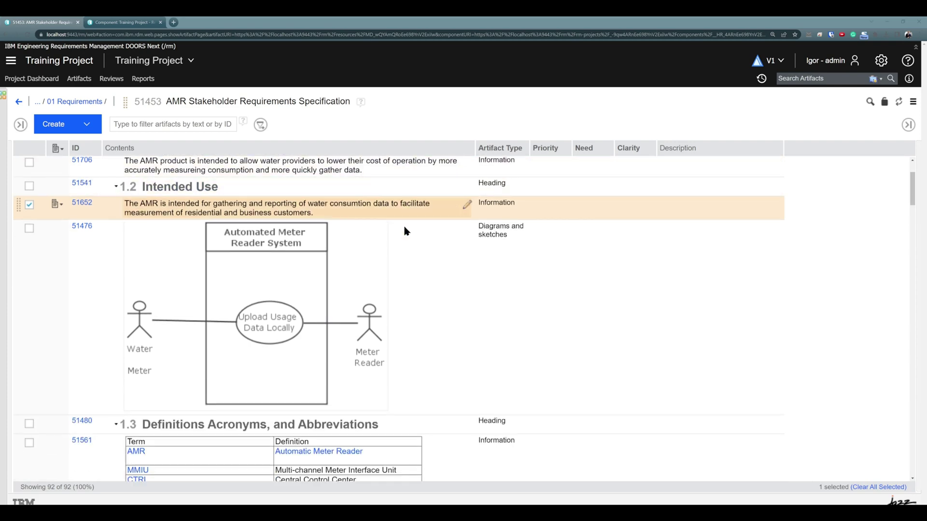
pyautogui.scroll(-2, 404, 231)
pyautogui.scroll(8, 404, 232)
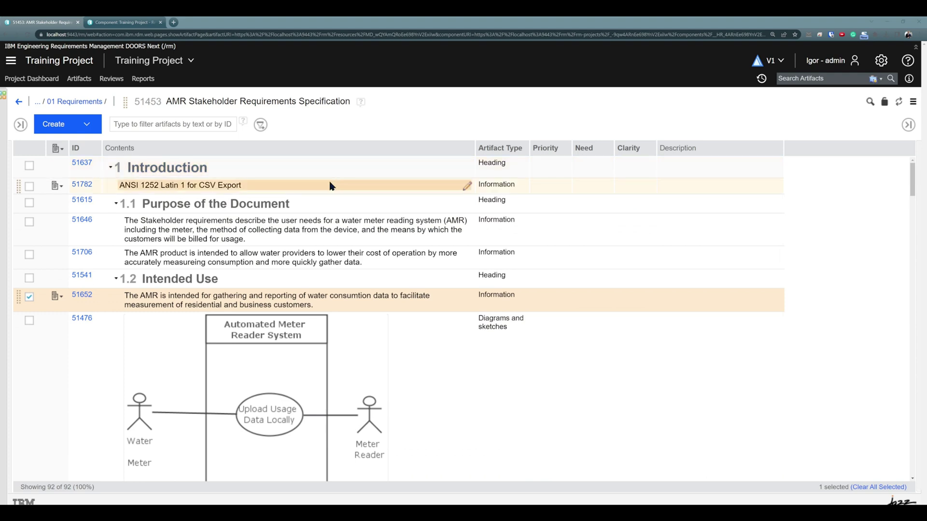
pyautogui.scroll(-1, 448, 205)
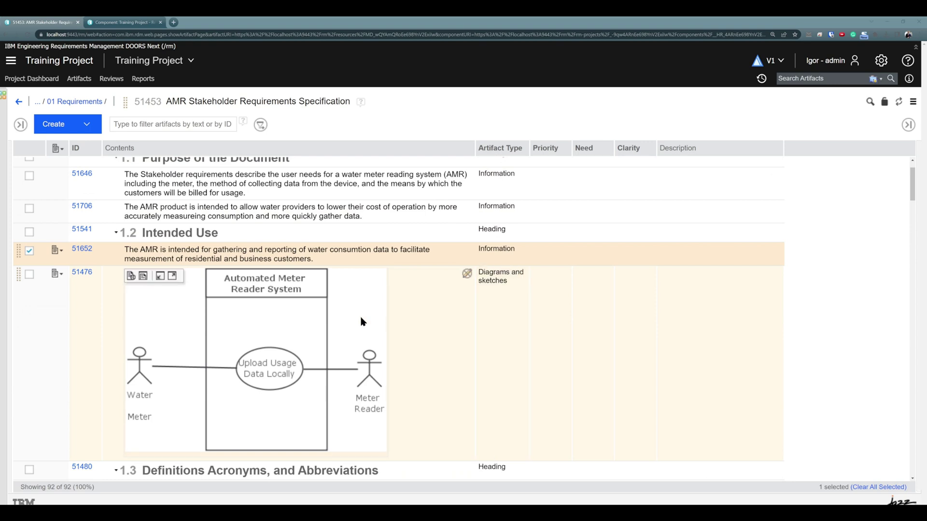
pyautogui.scroll(-1, 372, 308)
pyautogui.scroll(-3, 372, 307)
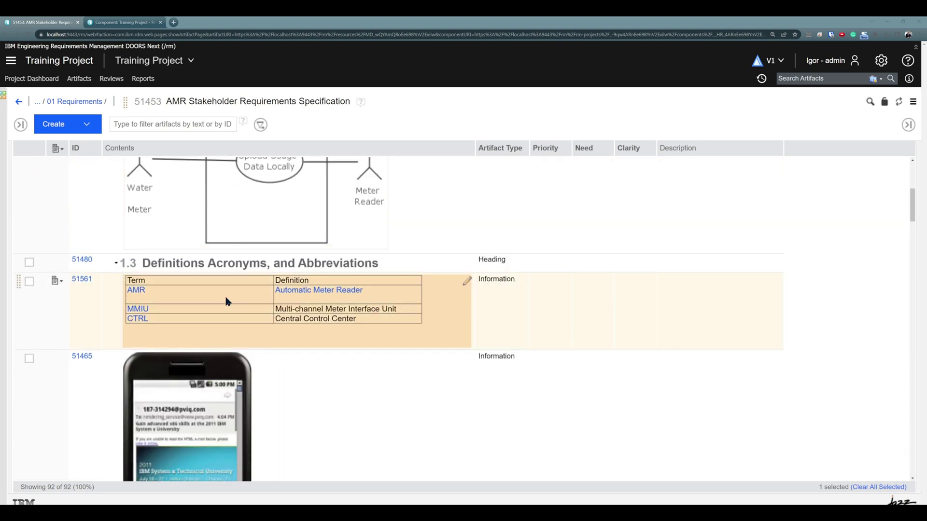
pyautogui.scroll(-2, 454, 304)
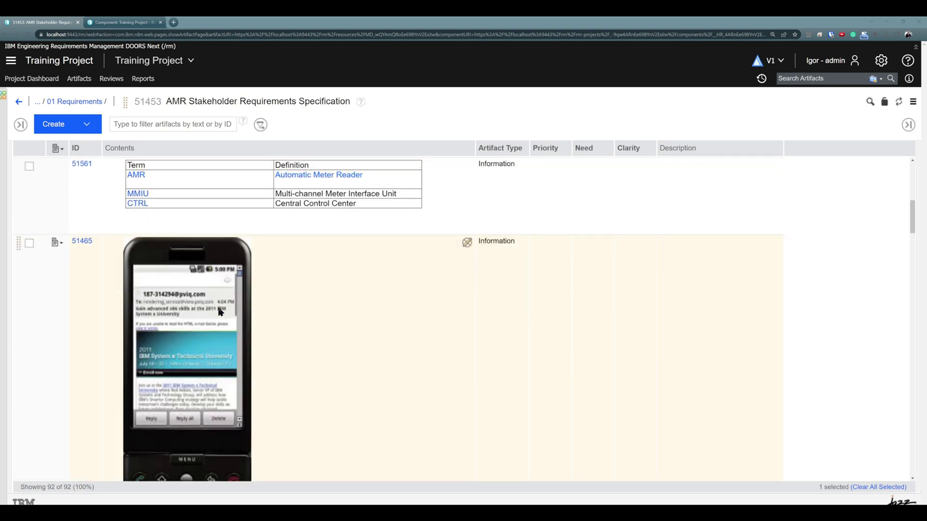
pyautogui.scroll(-1, 220, 311)
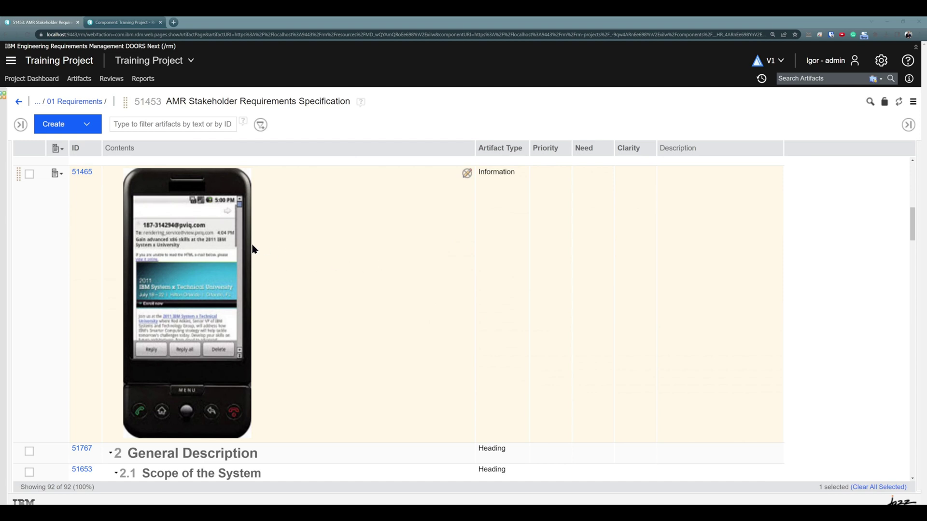
pyautogui.scroll(-3, 252, 249)
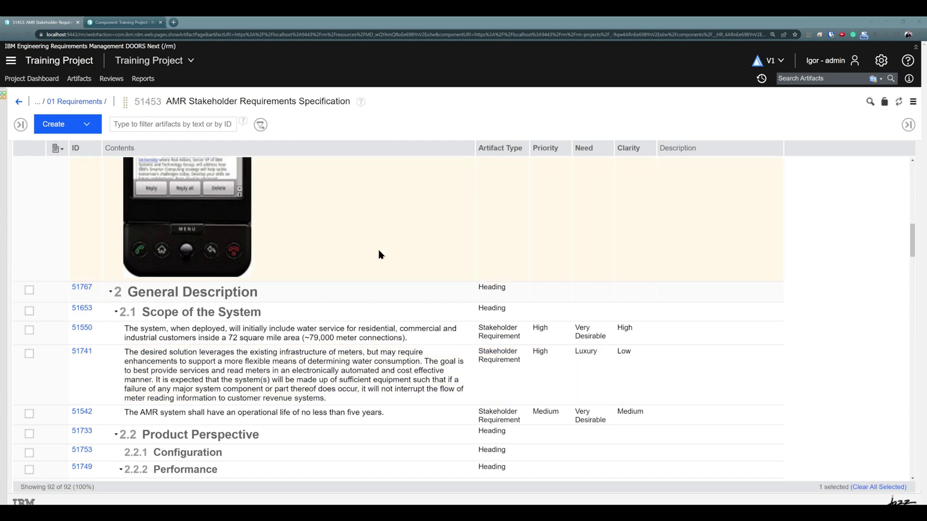
pyautogui.scroll(5, 327, 381)
pyautogui.scroll(6, 326, 372)
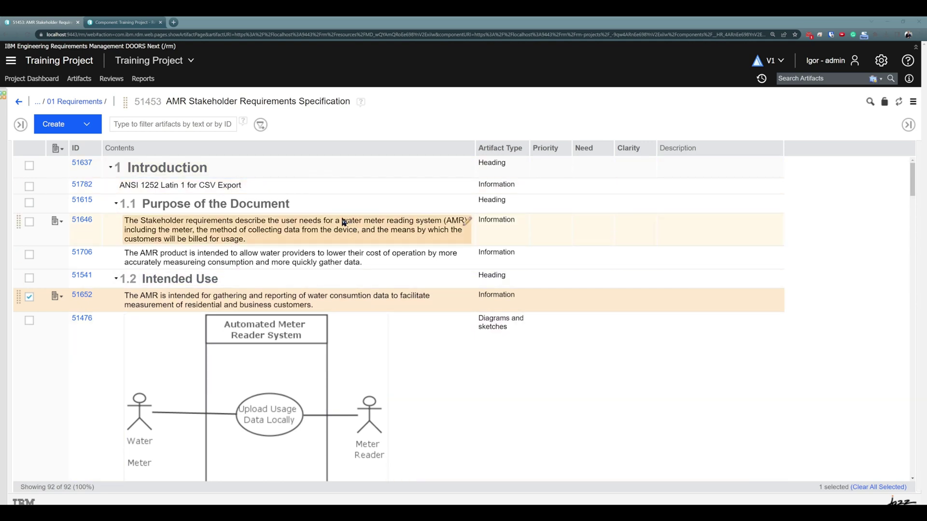
pyautogui.scroll(-1, 350, 273)
pyautogui.scroll(-6, 318, 272)
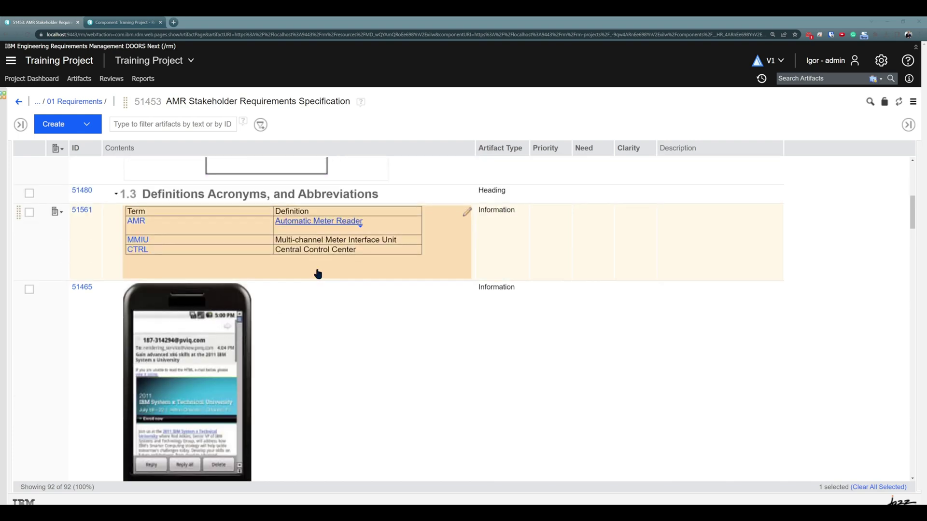
pyautogui.scroll(-3, 323, 269)
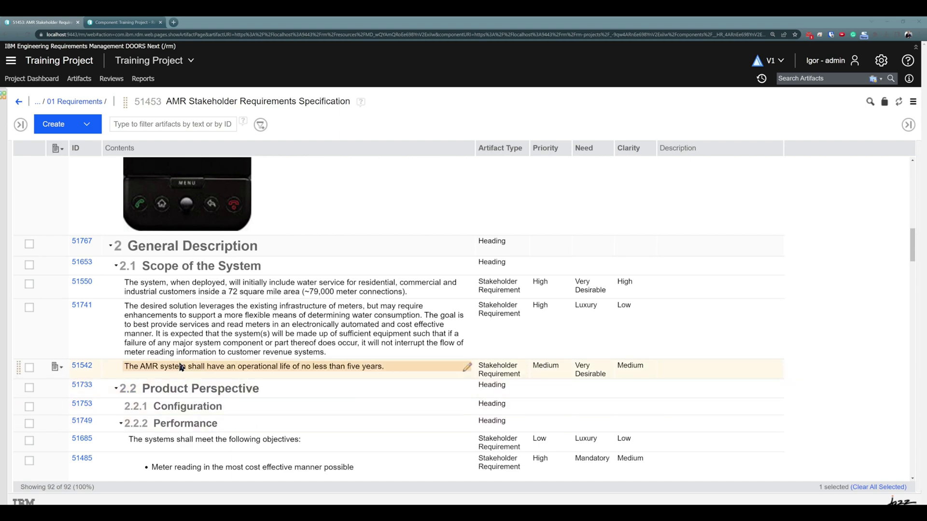
pyautogui.scroll(8, 426, 346)
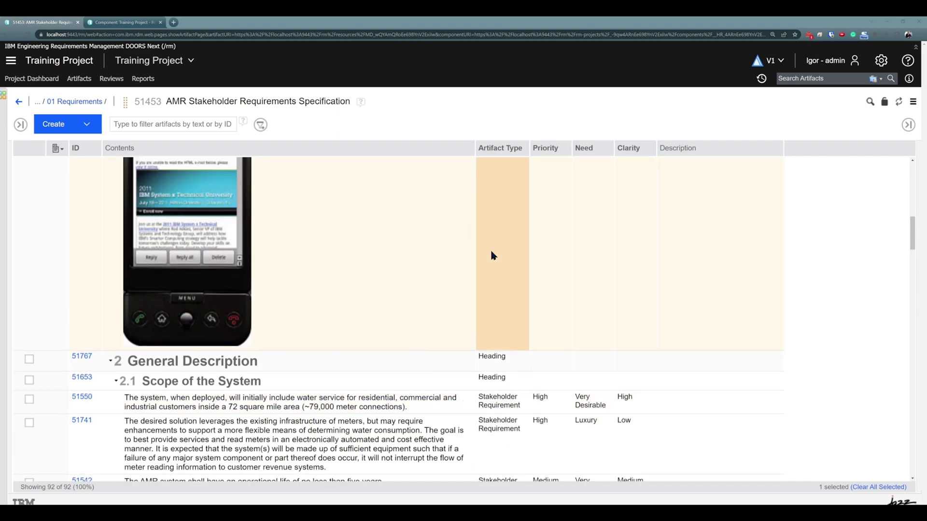
pyautogui.scroll(5, 500, 269)
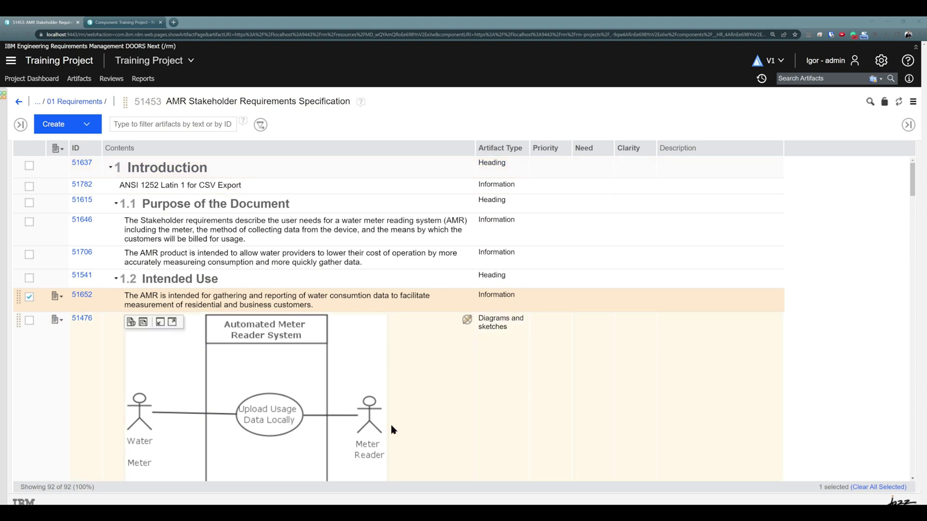
# Step: Open Manage Component Properties and view the Actor artifact type, whose default format is Text
pyautogui.click(889, 60)
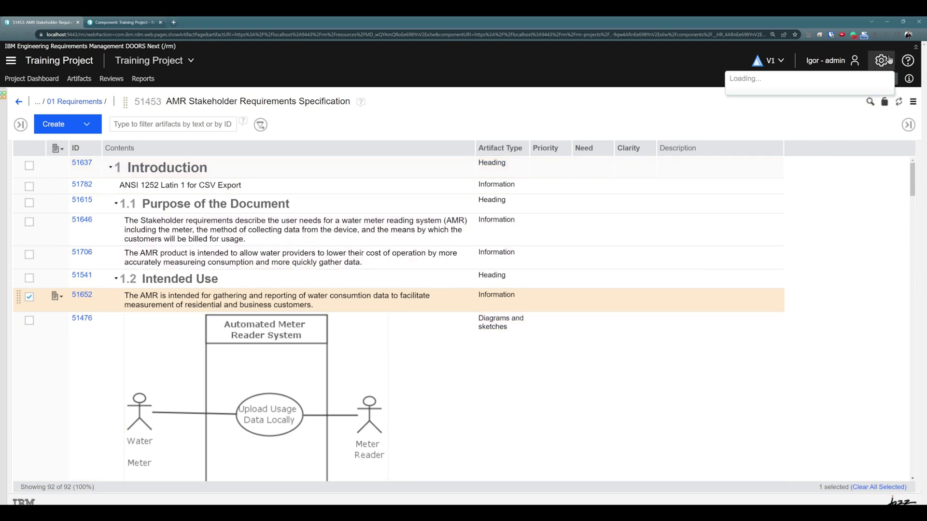
pyautogui.click(784, 98)
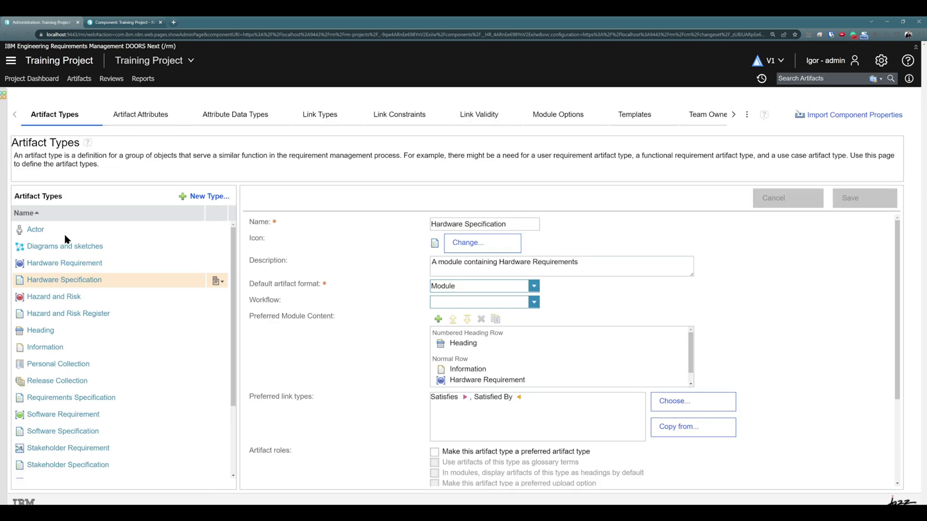
pyautogui.click(40, 231)
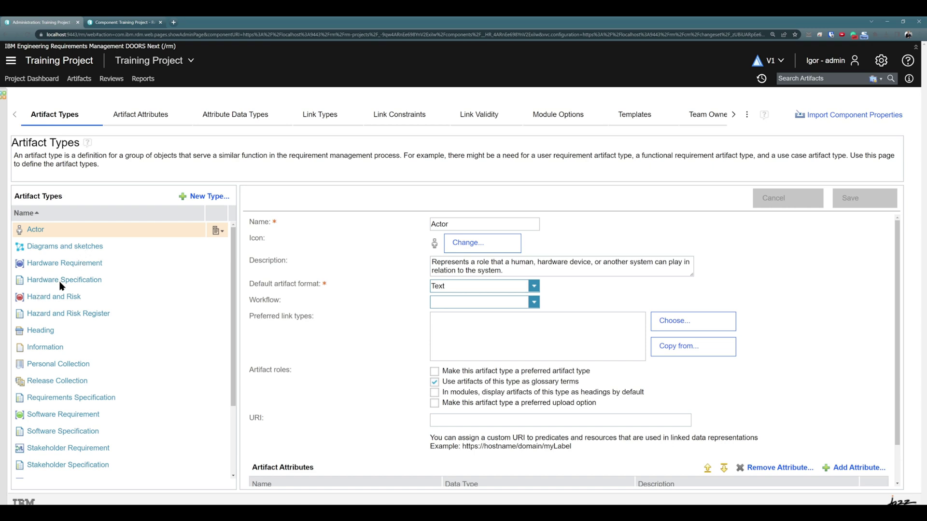
pyautogui.scroll(-3, 62, 284)
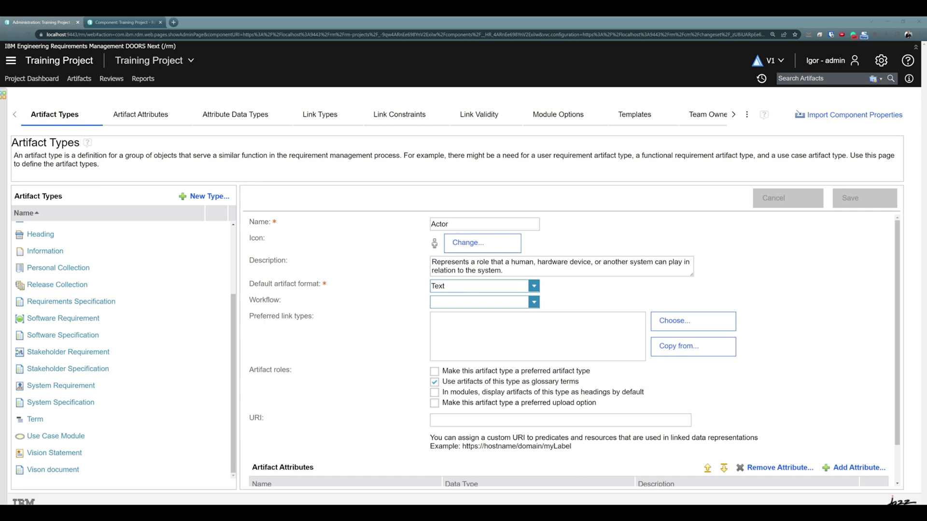
pyautogui.scroll(3, 192, 309)
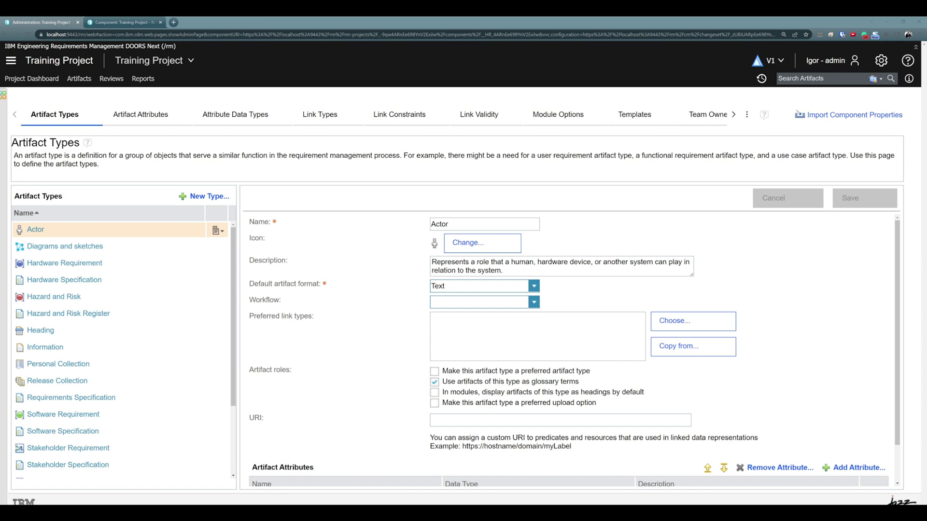
pyautogui.scroll(-3, 162, 296)
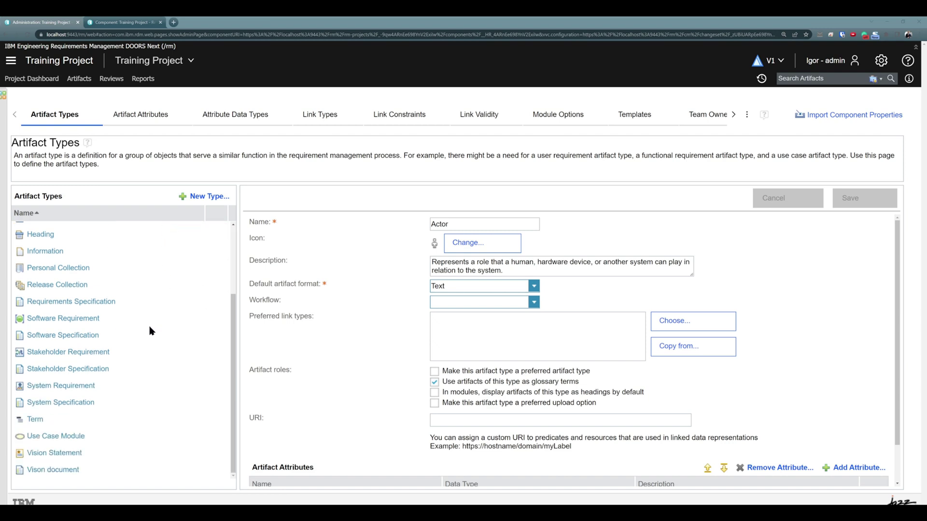
pyautogui.scroll(3, 145, 347)
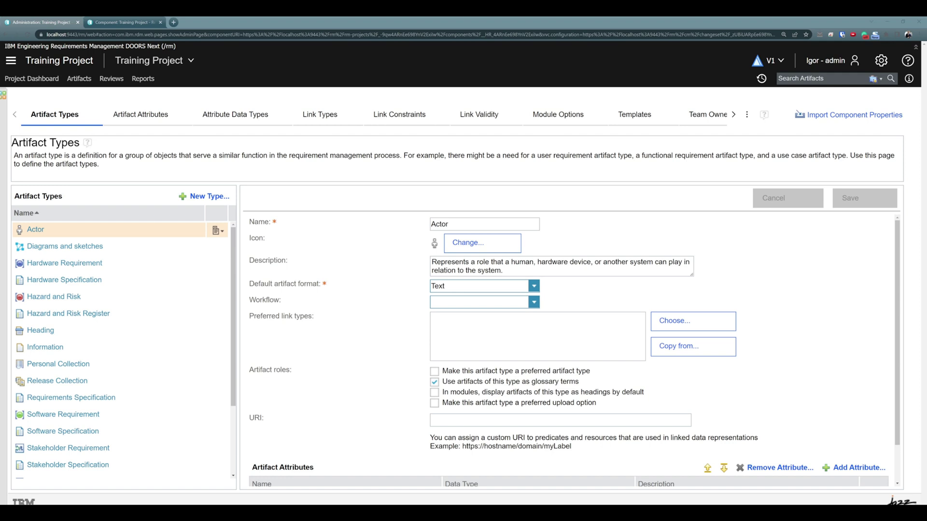
# Step: Return to the AMR module and resize the Contents column to reveal the attribute columns after it
pyautogui.hotkey('alt', 'Left')
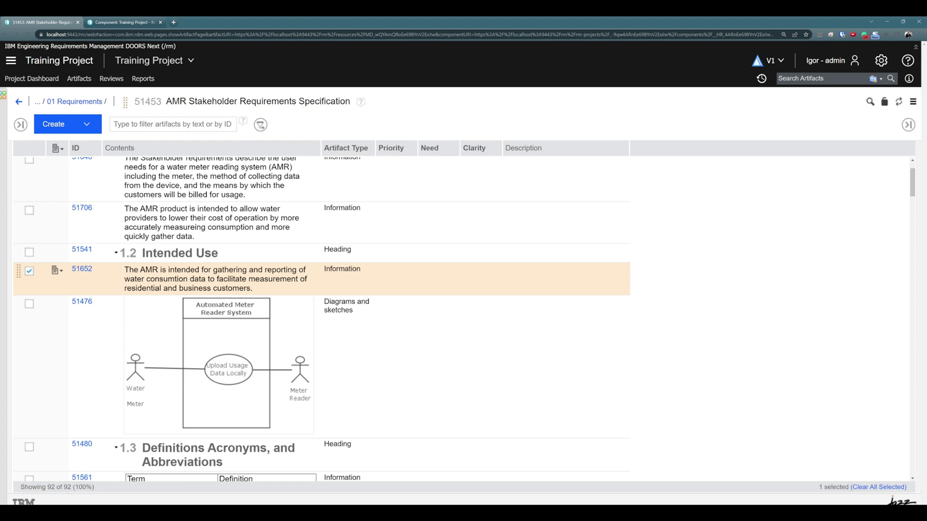
pyautogui.moveTo(321, 149); pyautogui.dragTo(888, 148)
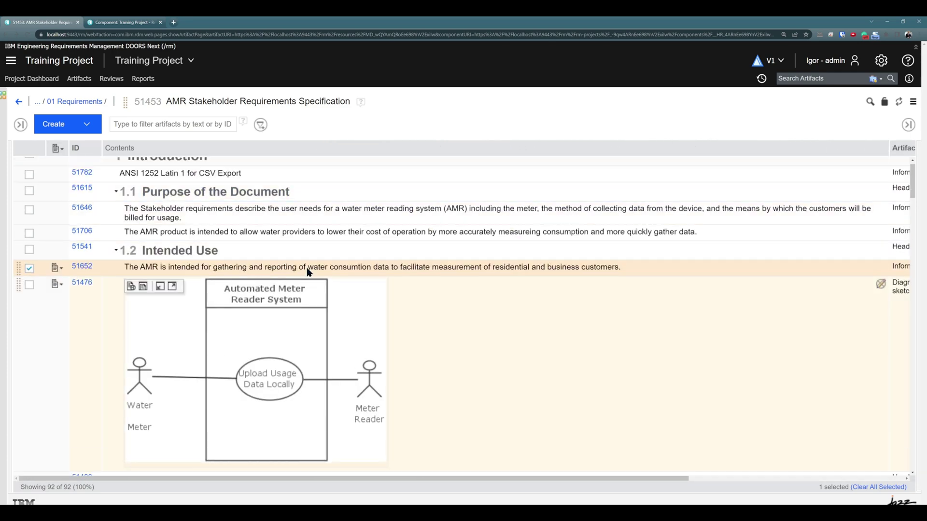
pyautogui.scroll(-6, 299, 261)
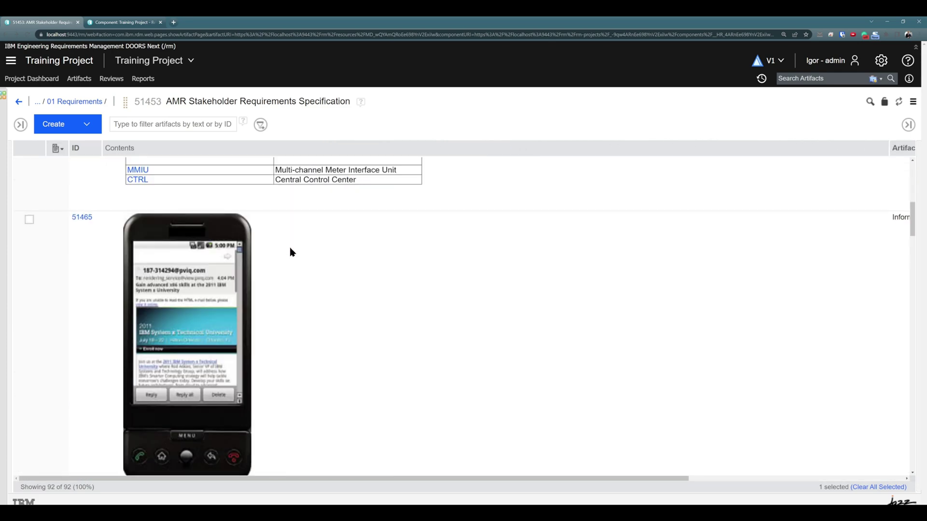
pyautogui.scroll(-6, 279, 269)
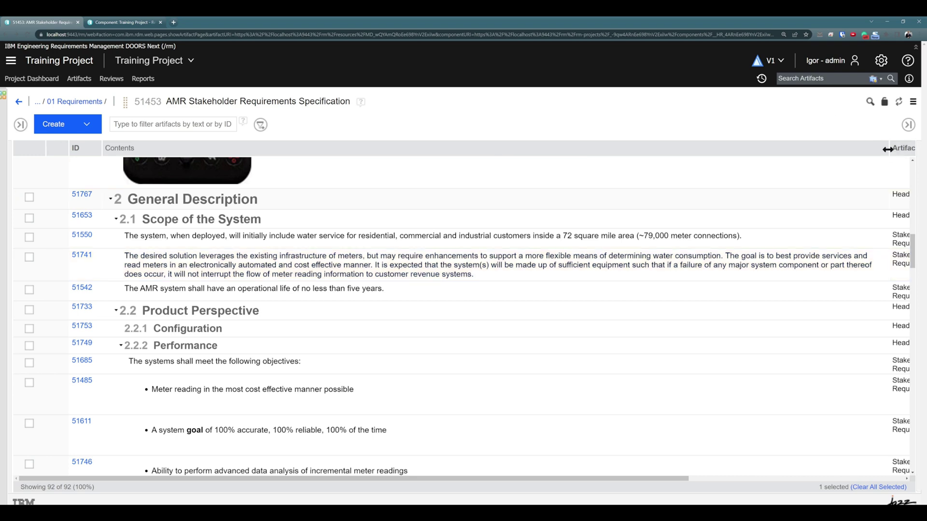
pyautogui.moveTo(887, 150); pyautogui.dragTo(407, 170)
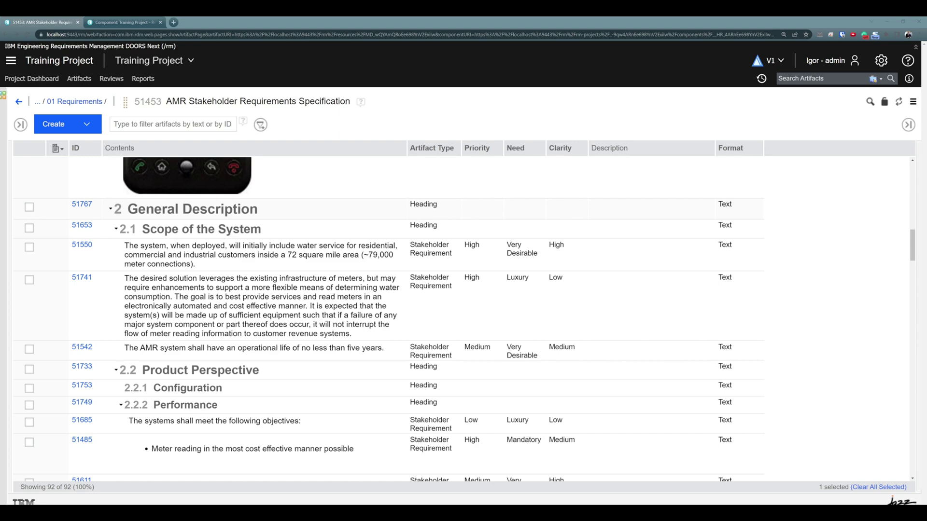
# Step: Scroll back up to see Artifact Type, Priority, Need, Clarity and Format beside each requirement
pyautogui.scroll(10, 73, 396)
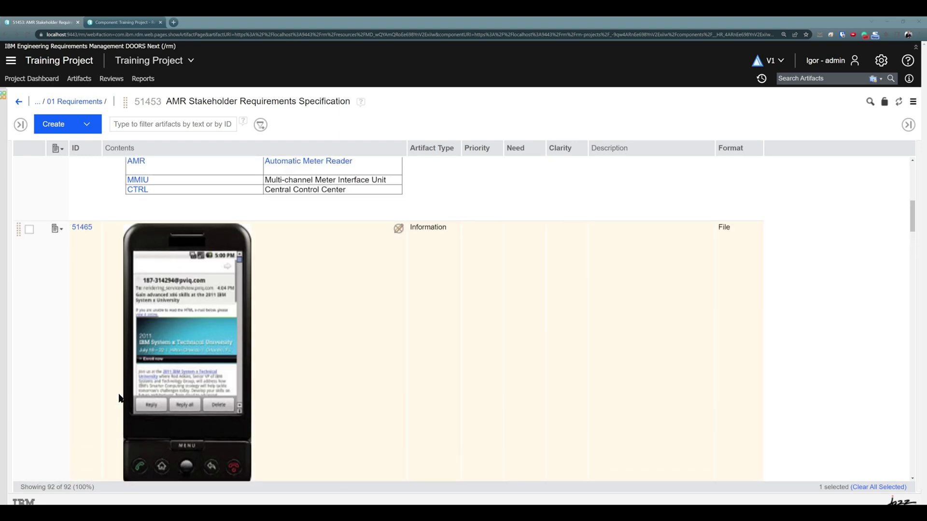
pyautogui.scroll(5, 724, 231)
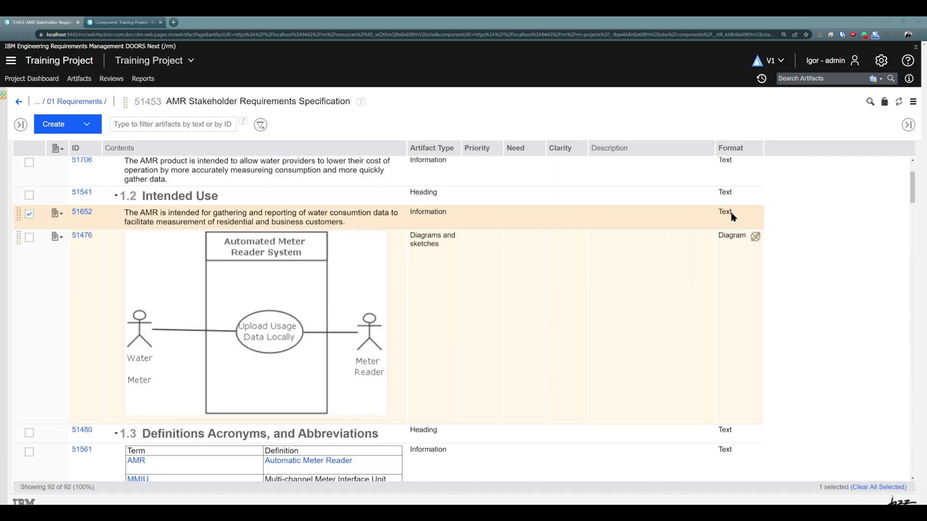
pyautogui.scroll(-13, 737, 203)
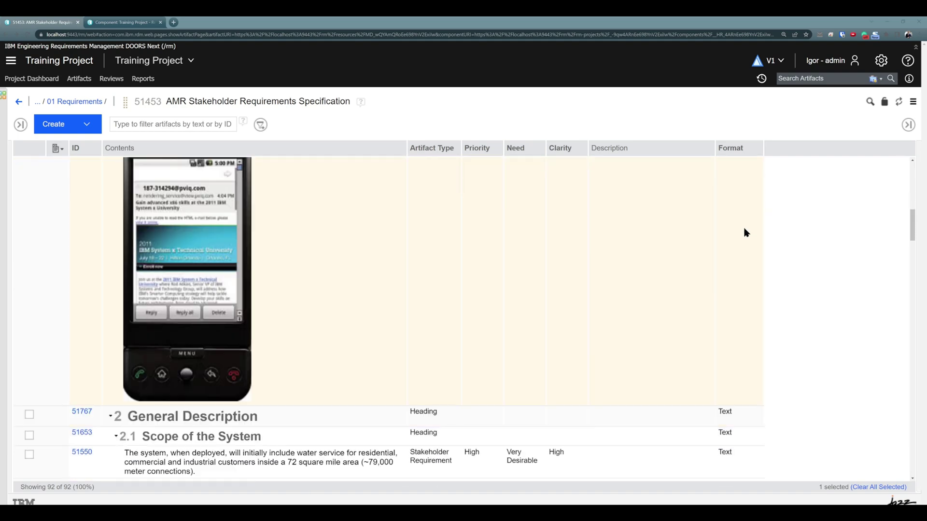
pyautogui.scroll(-4, 746, 235)
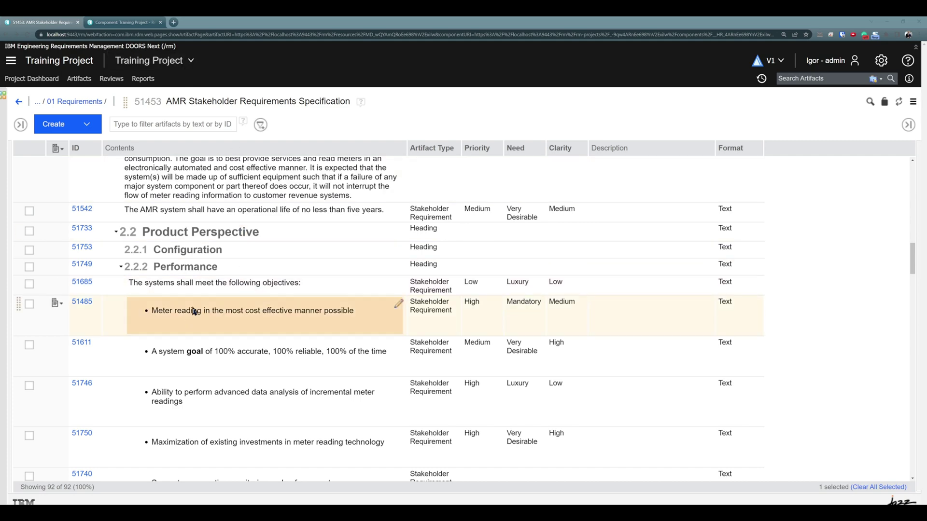
pyautogui.scroll(15, 179, 338)
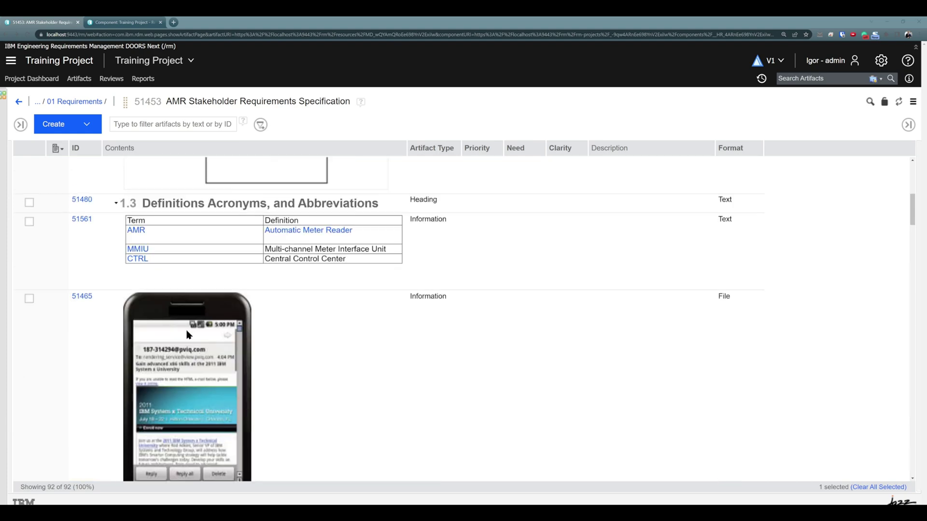
pyautogui.scroll(3, 183, 391)
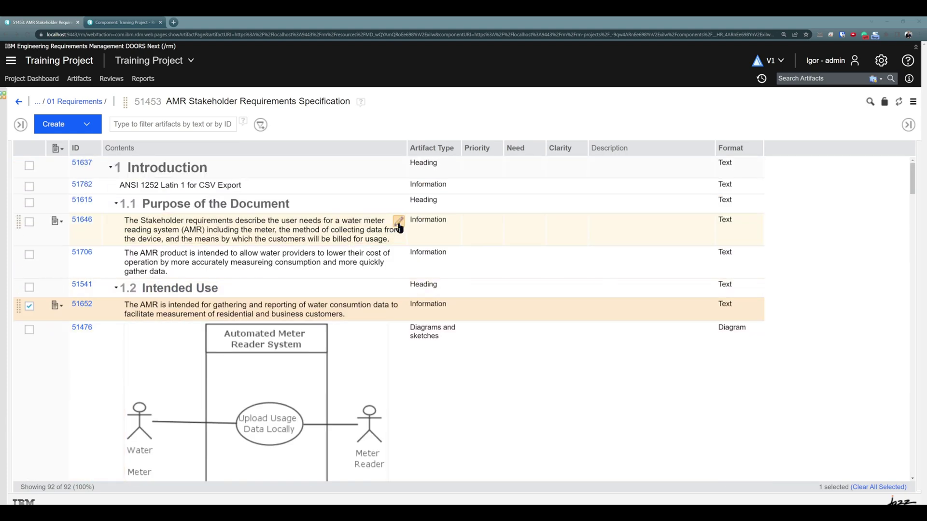
pyautogui.click(376, 241)
pyautogui.click(386, 239)
pyautogui.moveTo(387, 239); pyautogui.dragTo(80, 218)
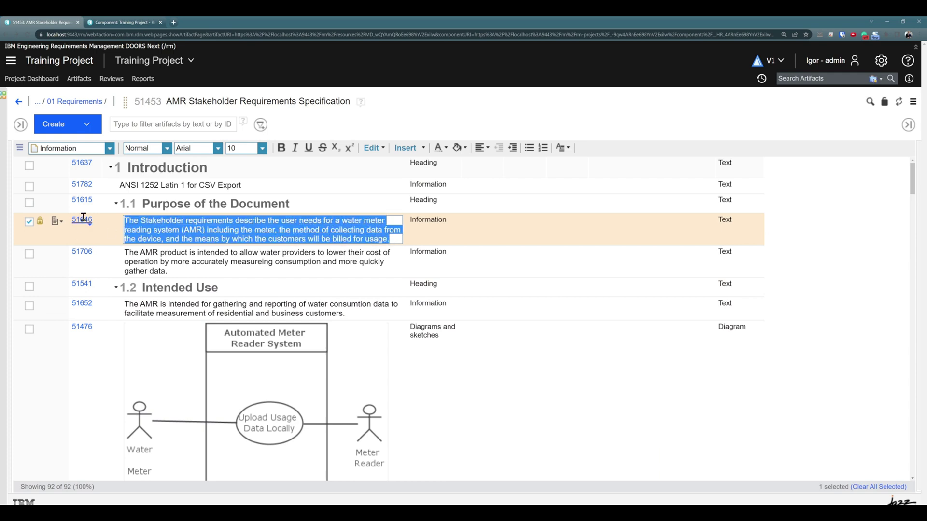
pyautogui.click(261, 148)
pyautogui.click(245, 237)
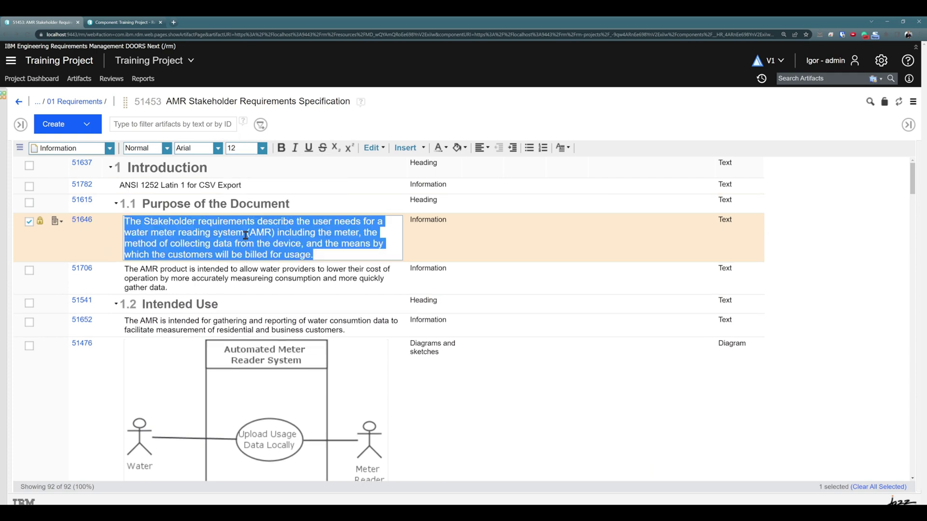
pyautogui.click(282, 148)
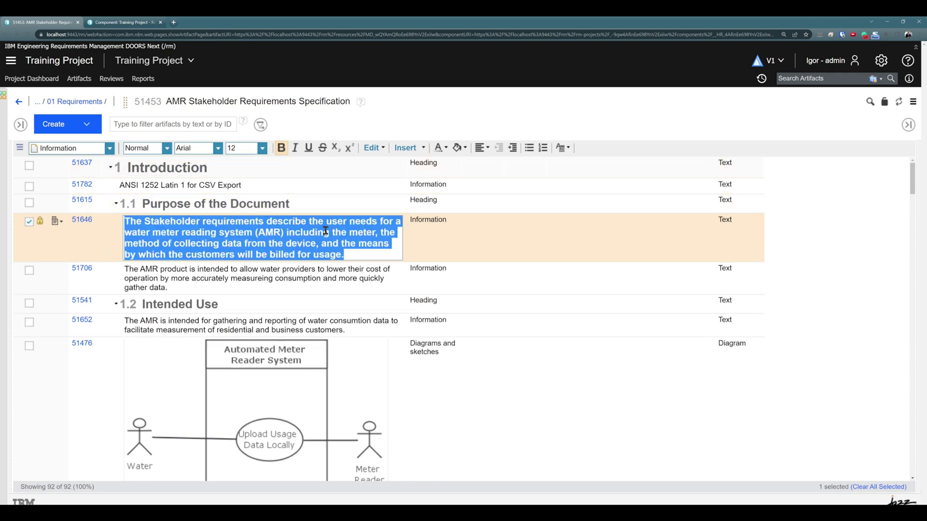
pyautogui.click(295, 147)
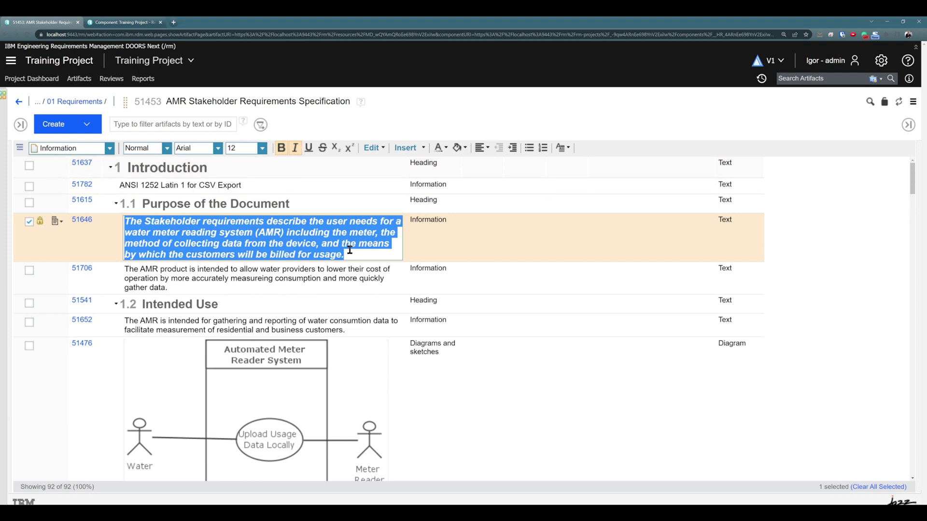
pyautogui.click(341, 252)
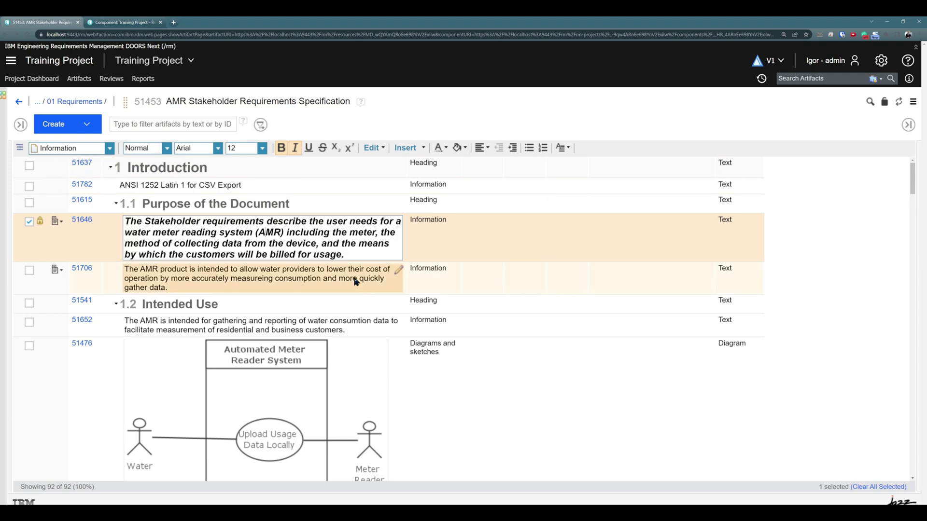
pyautogui.moveTo(348, 254); pyautogui.dragTo(312, 254)
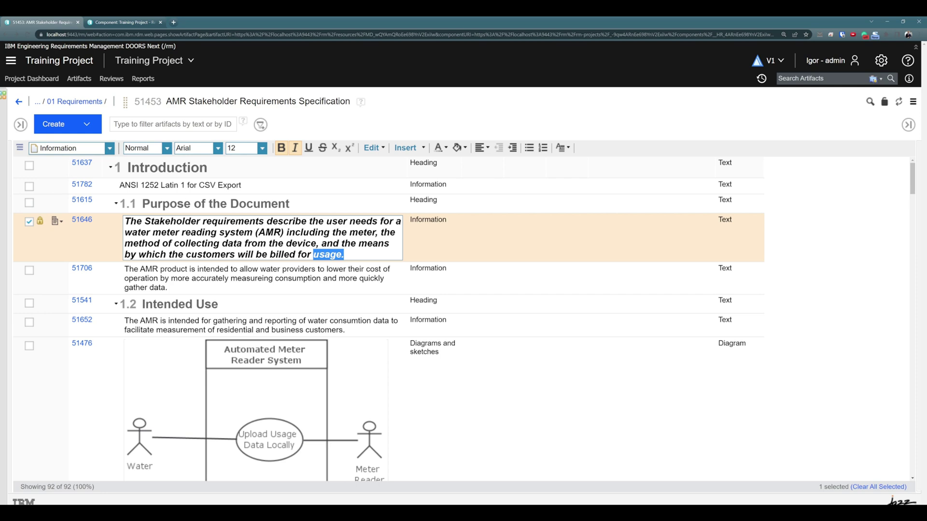
pyautogui.press('Escape')
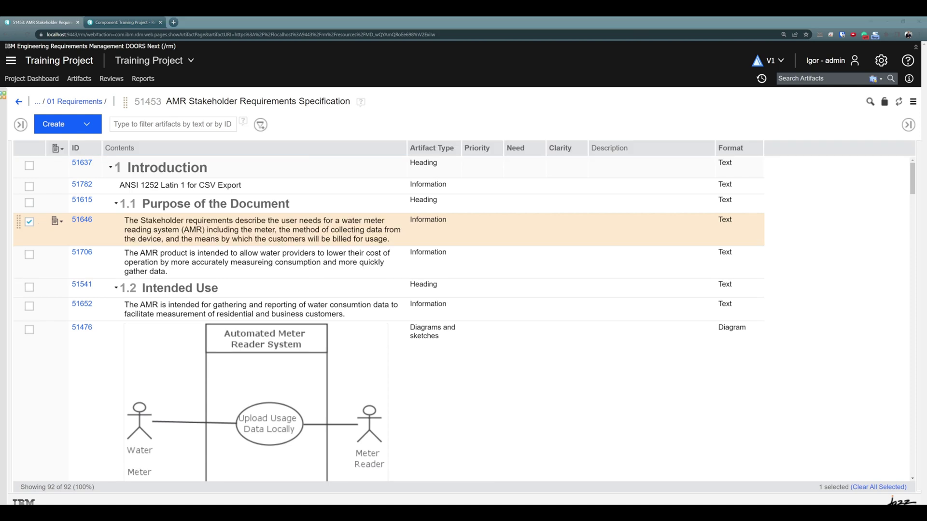
# Step: Scroll down to diagram artifact 51476 under 1.2 Intended Use
pyautogui.scroll(-1, 597, 435)
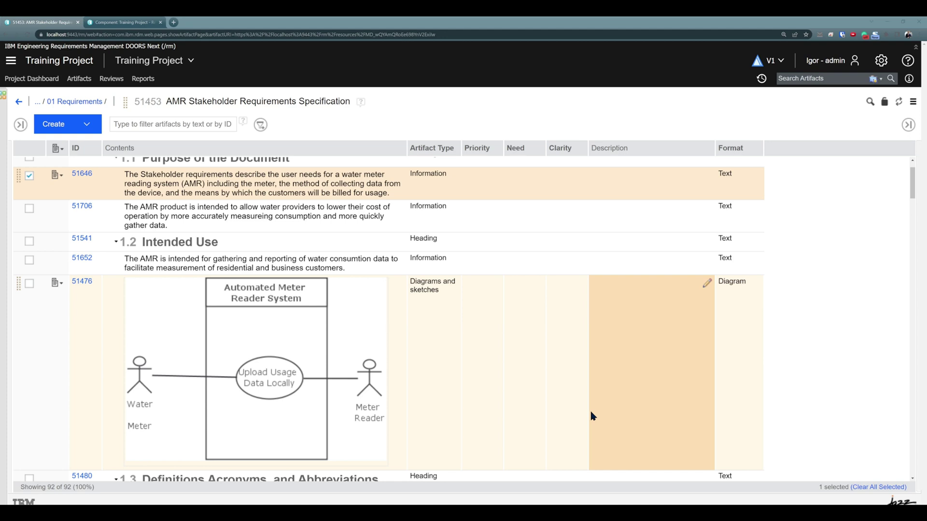
pyautogui.moveTo(207, 290)
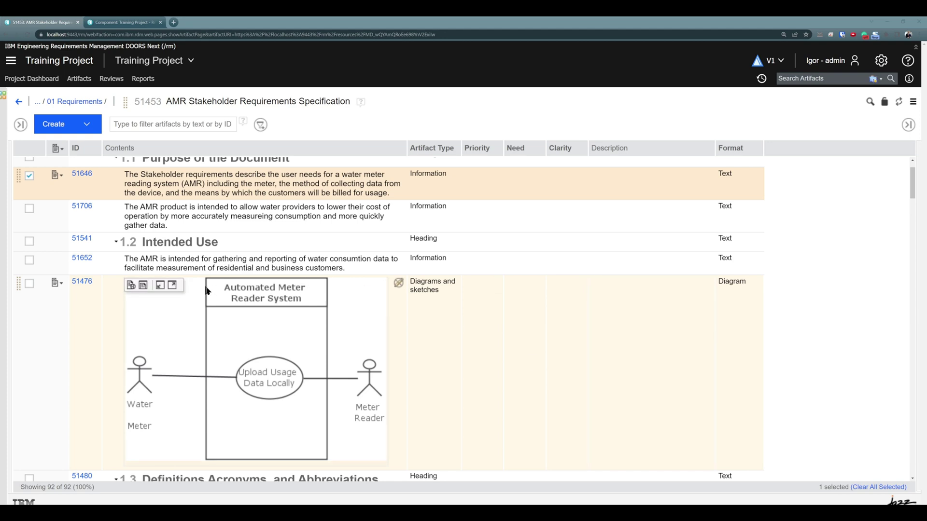
# Step: Open diagram 51476 on its own in its editor, then go back to the requirements module
pyautogui.click(143, 285)
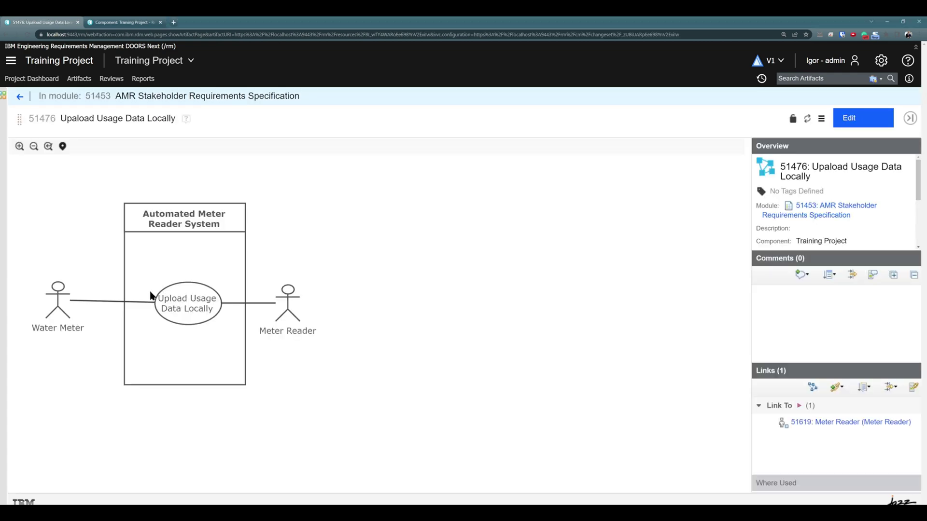
pyautogui.click(855, 123)
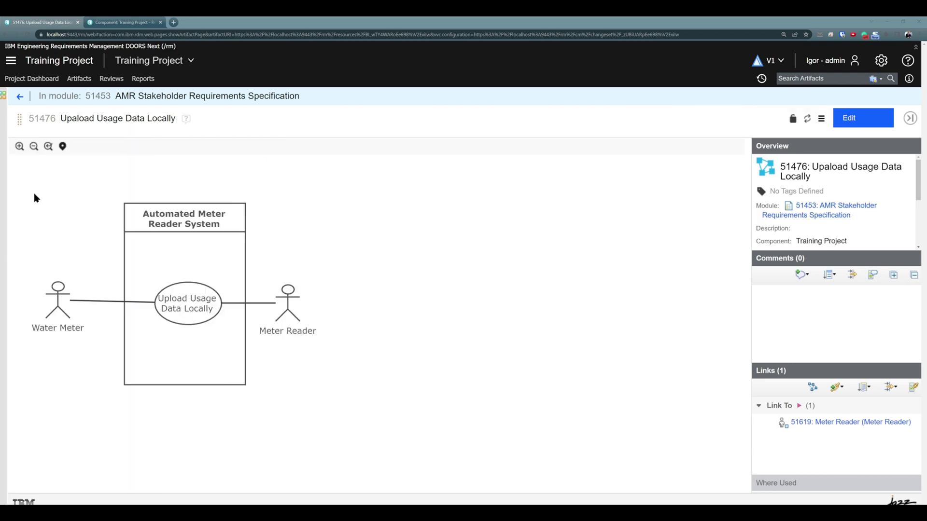
pyautogui.click(20, 97)
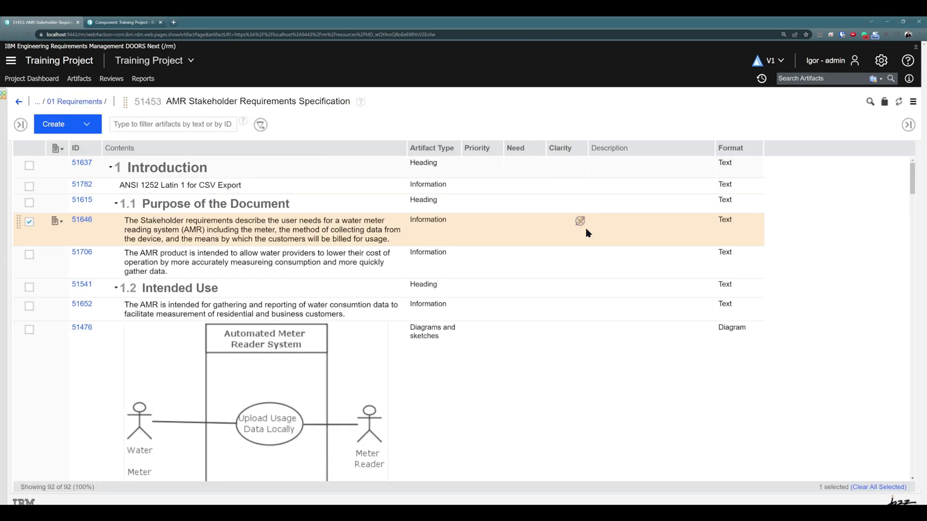
pyautogui.scroll(-5, 610, 261)
pyautogui.scroll(-3, 622, 318)
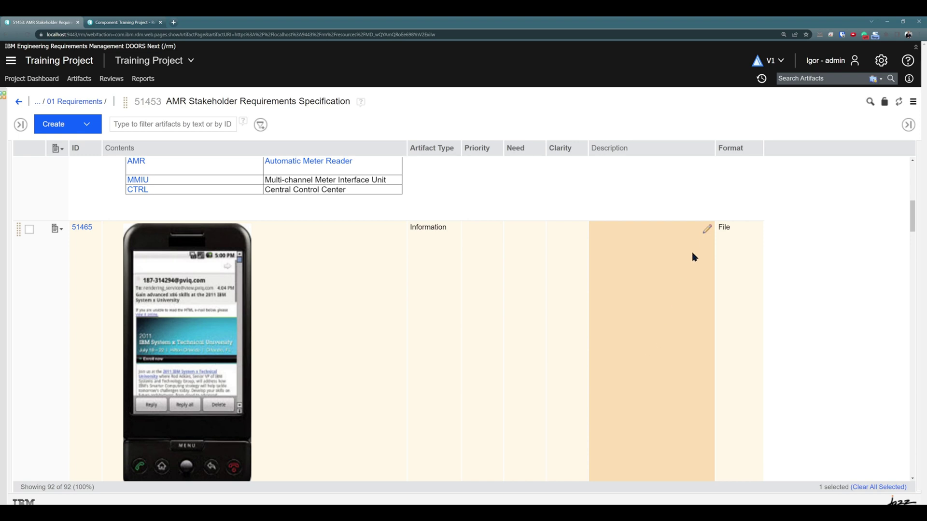
pyautogui.scroll(-1, 707, 253)
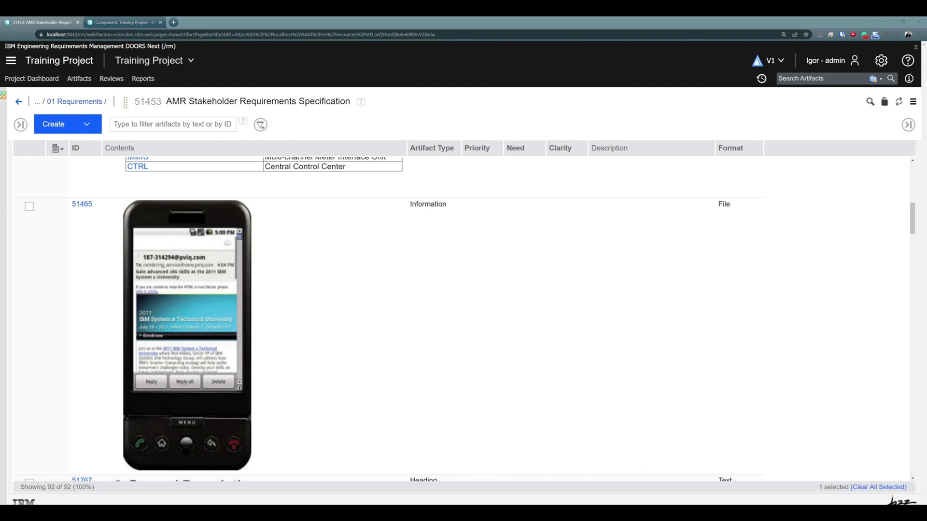
pyautogui.scroll(15, 401, 312)
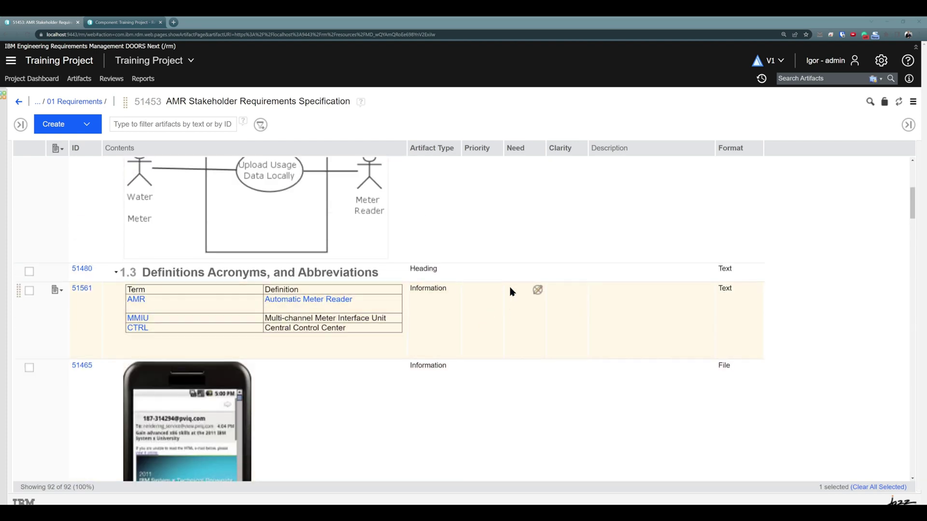